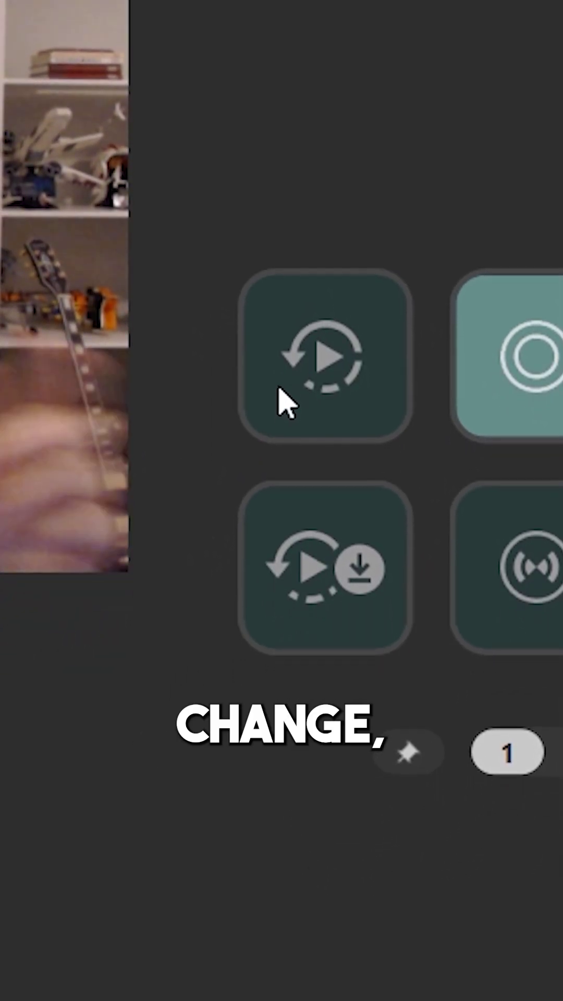
- Select the OBS Studio Replay Buffer key on the canvas to show its settings
left_click(313, 368)
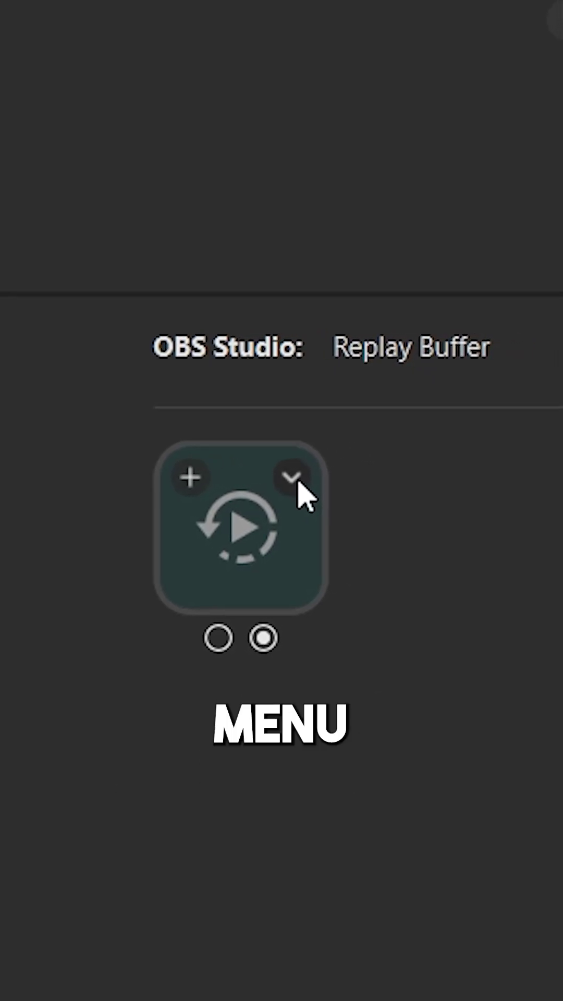
- Choose Set from File from the Replay Buffer key's icon options
left_click(228, 489)
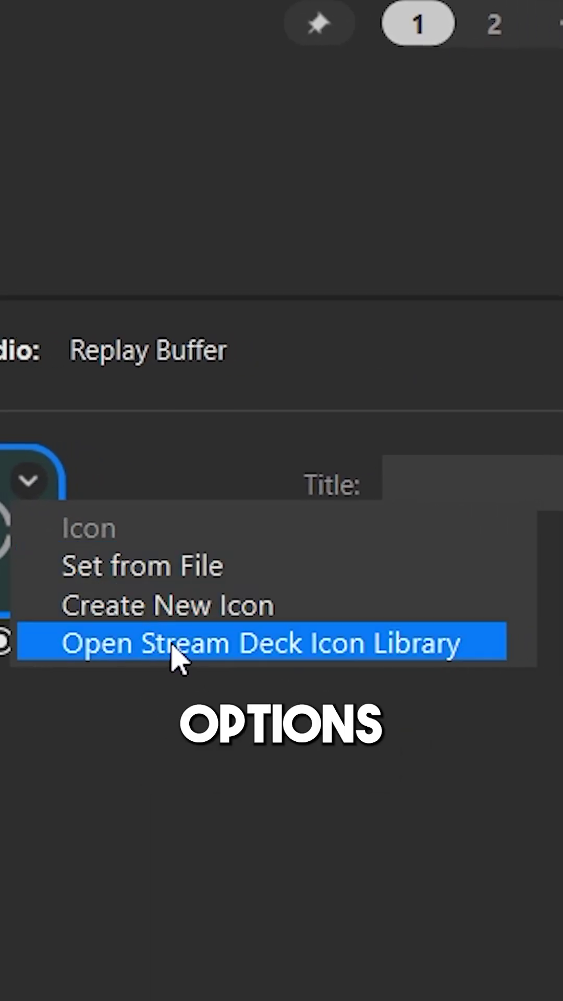
left_click(244, 577)
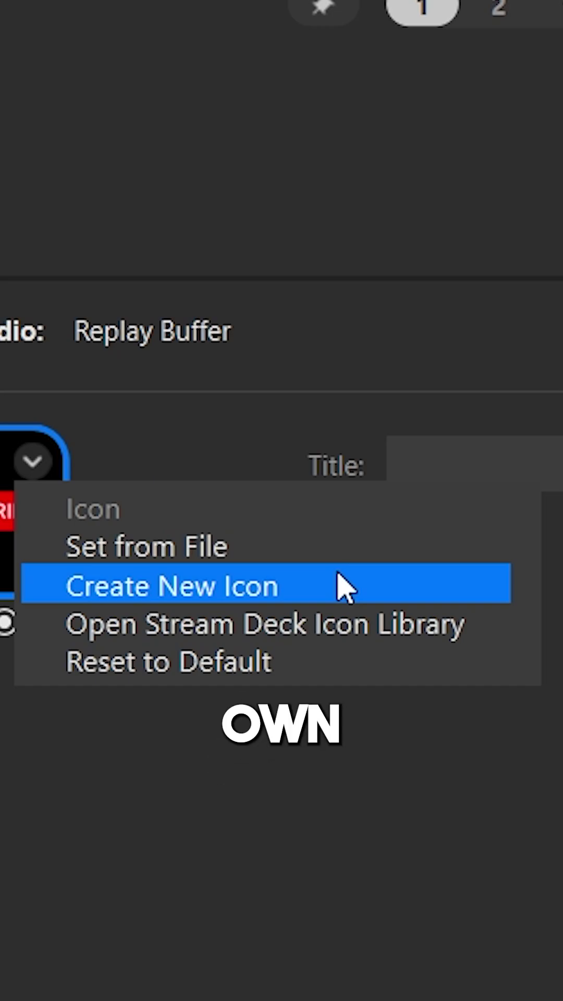
- Create a new icon, try several library icons, drag 'Click to edit 6' to the bottom, then download
left_click(336, 569)
scroll(123, 773, "down", 5)
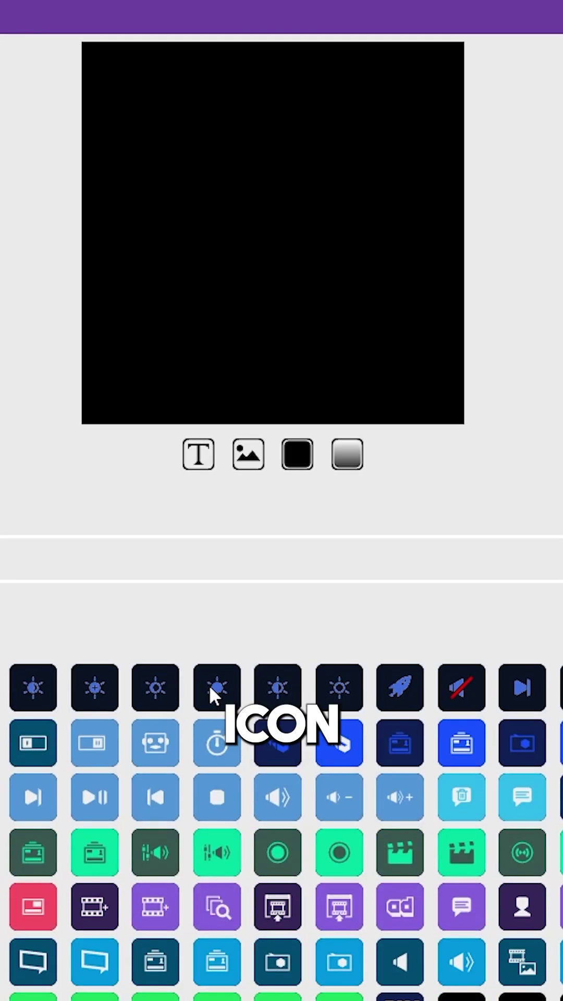
left_click(215, 684)
scroll(258, 657, "up", 3)
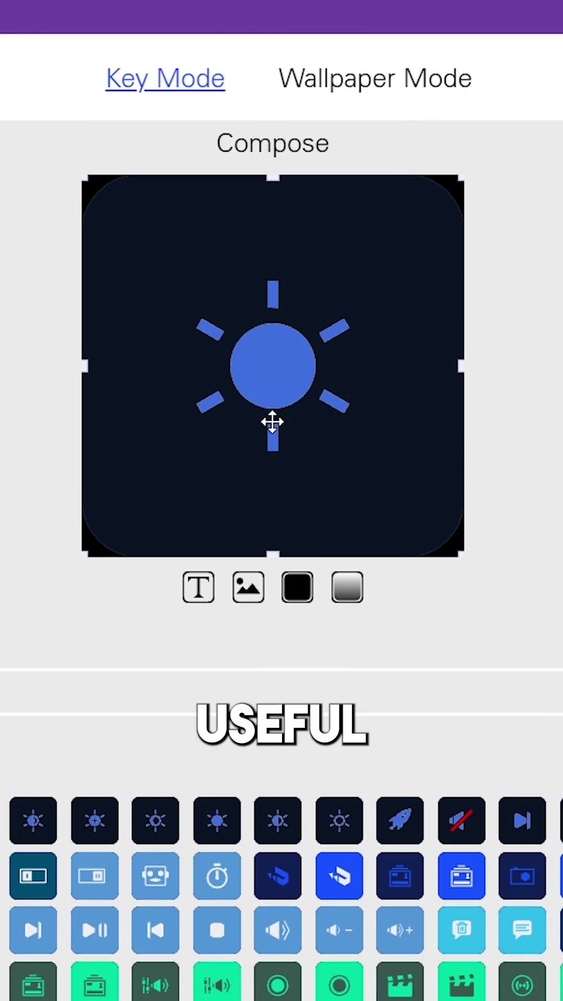
scroll(273, 548, "down", 2)
left_click(30, 939)
left_click(339, 876)
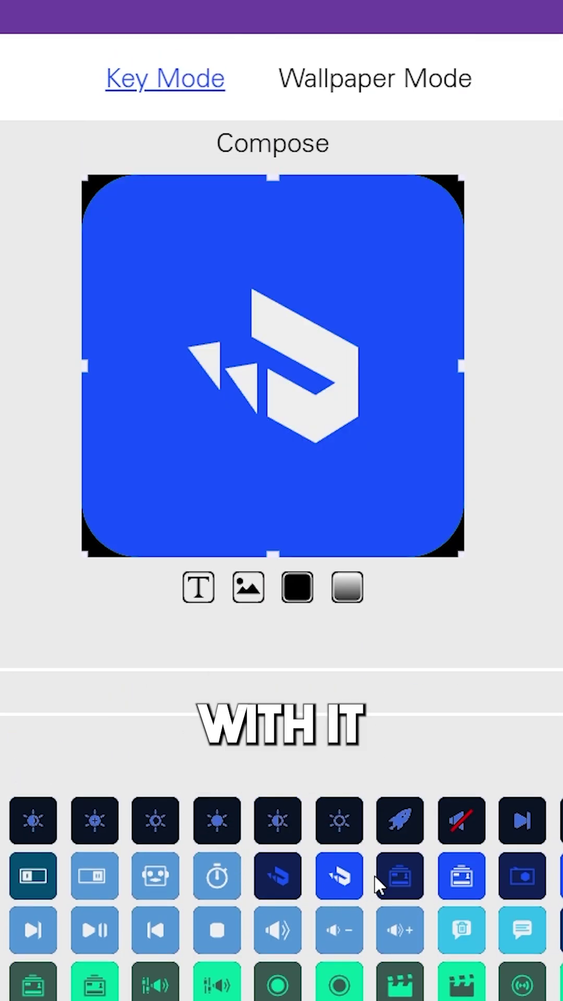
left_click(462, 821)
left_click(520, 818)
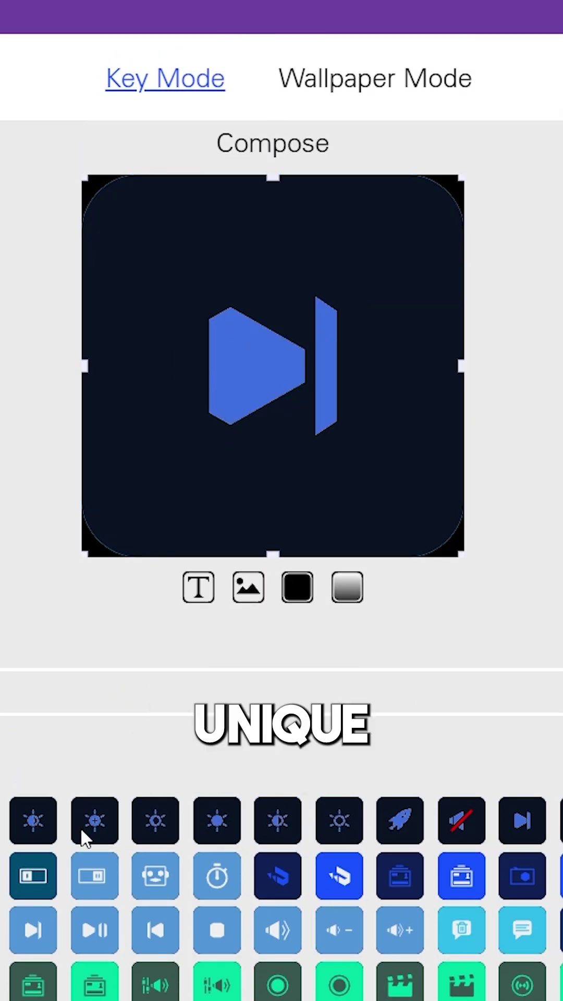
left_click_drag(335, 391, 344, 516)
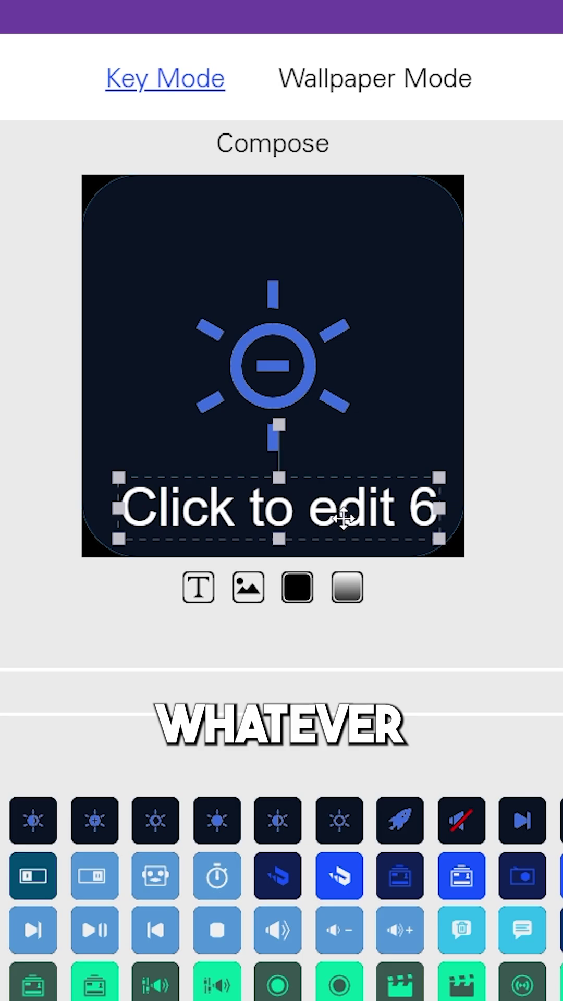
left_click(249, 588)
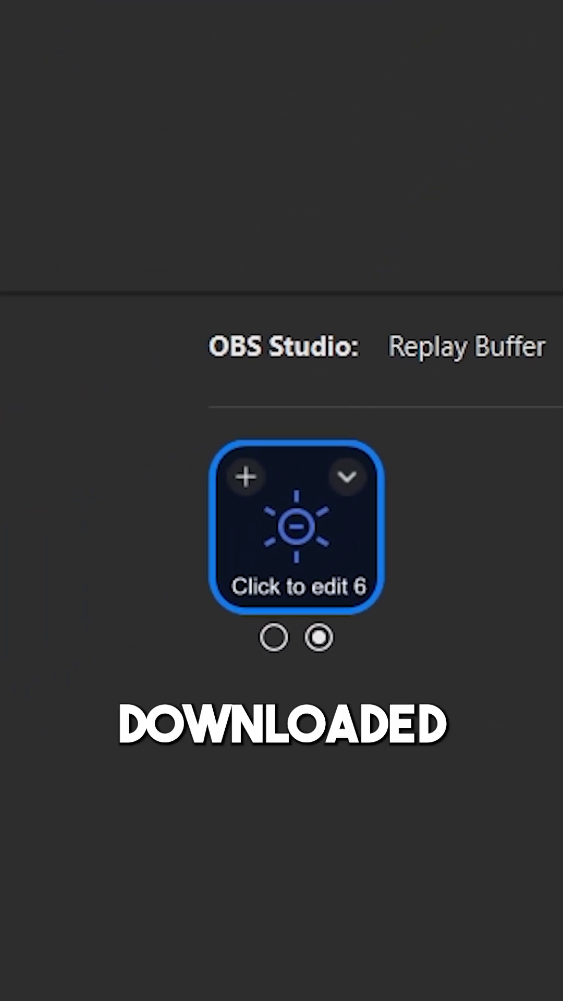
- Open the built-in Stream Deck Icon Library from the key's icon options
left_click(401, 622)
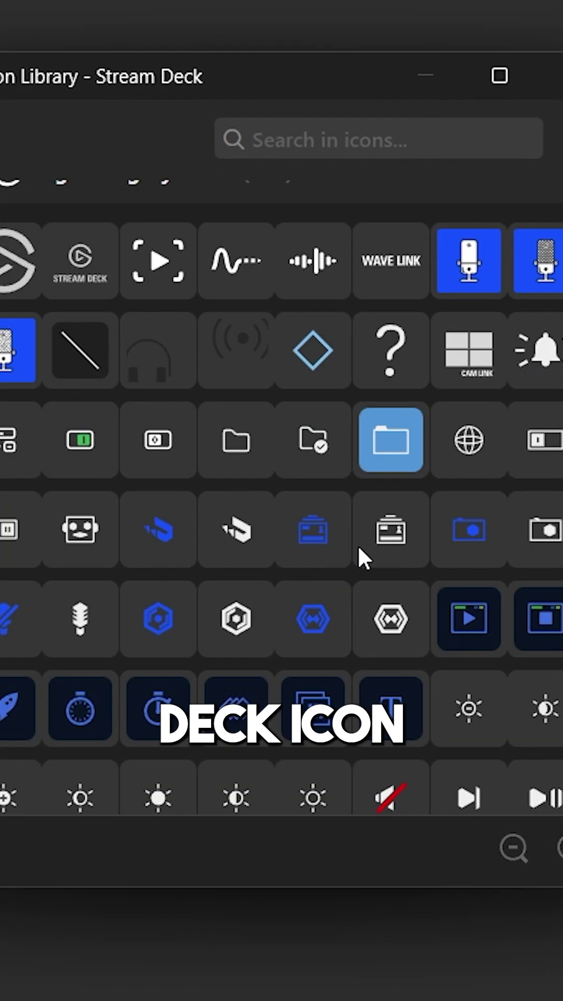
scroll(358, 546, "down", 4)
scroll(414, 508, "down", 2)
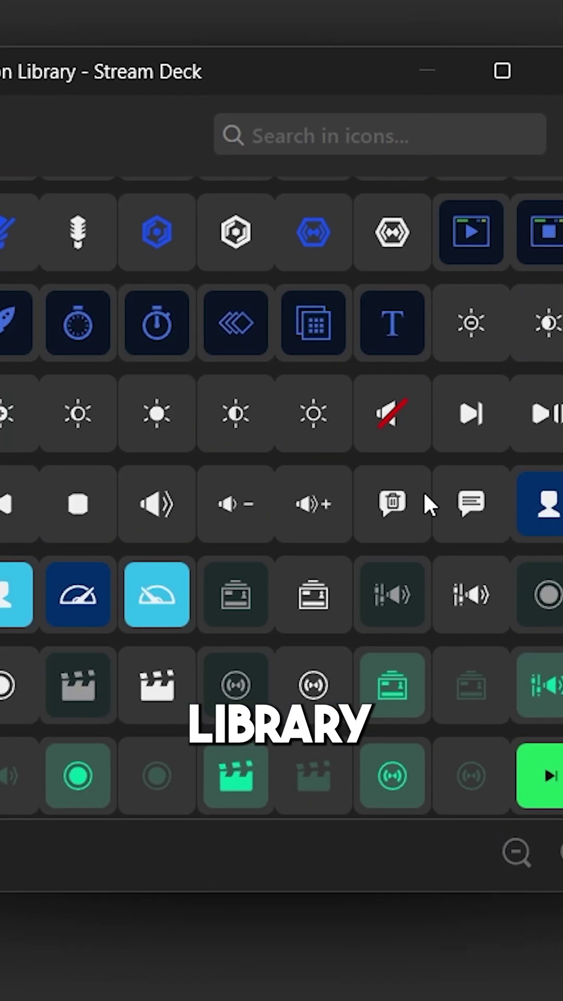
scroll(472, 408, "down", 2)
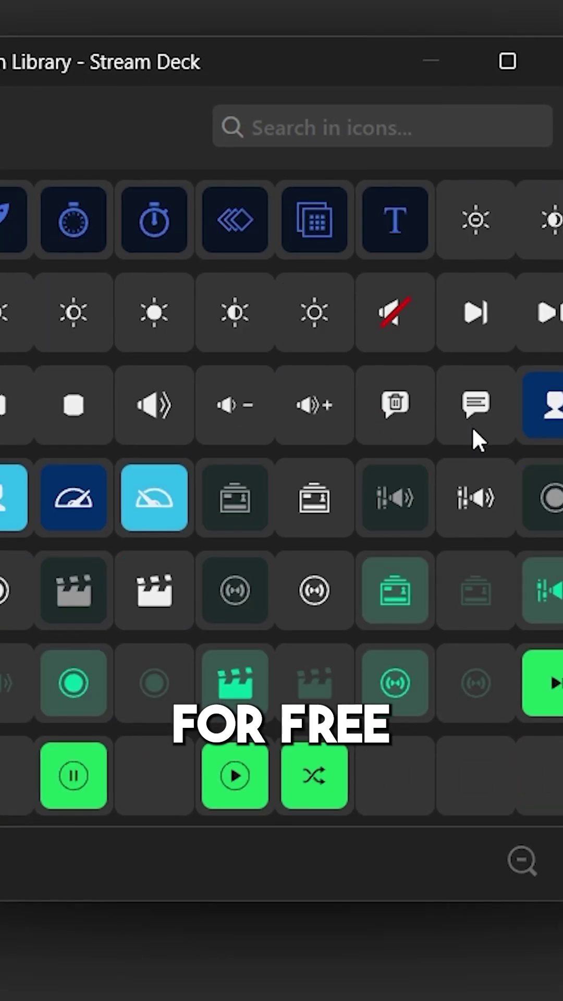
scroll(473, 424, "down", 3)
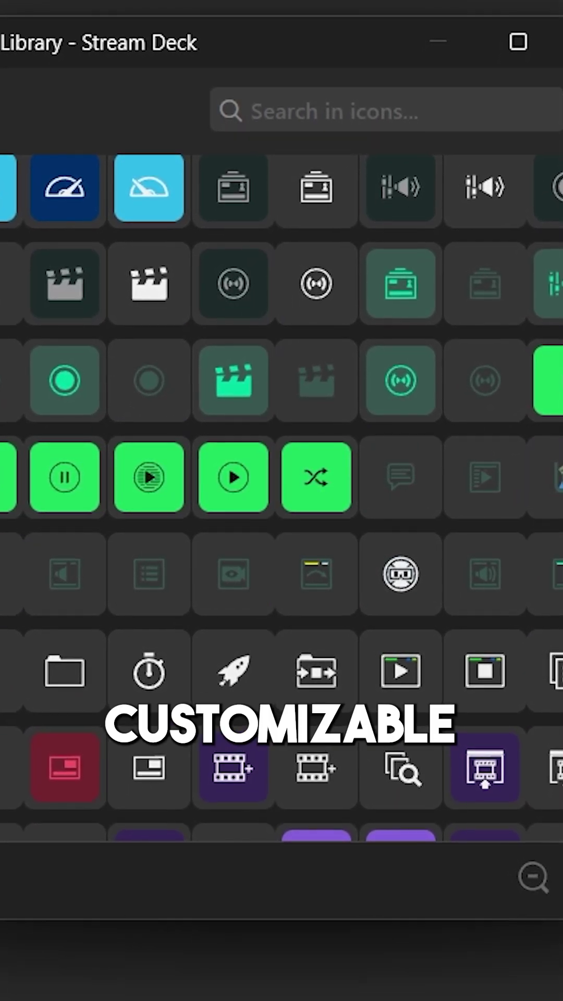
scroll(282, 500, "down", 1)
scroll(282, 501, "down", 1)
scroll(282, 500, "down", 1)
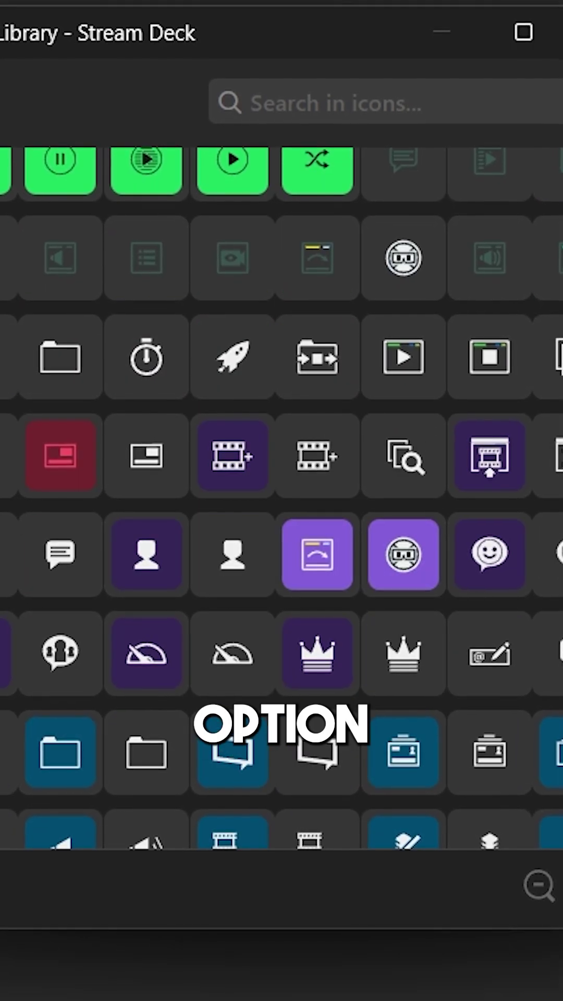